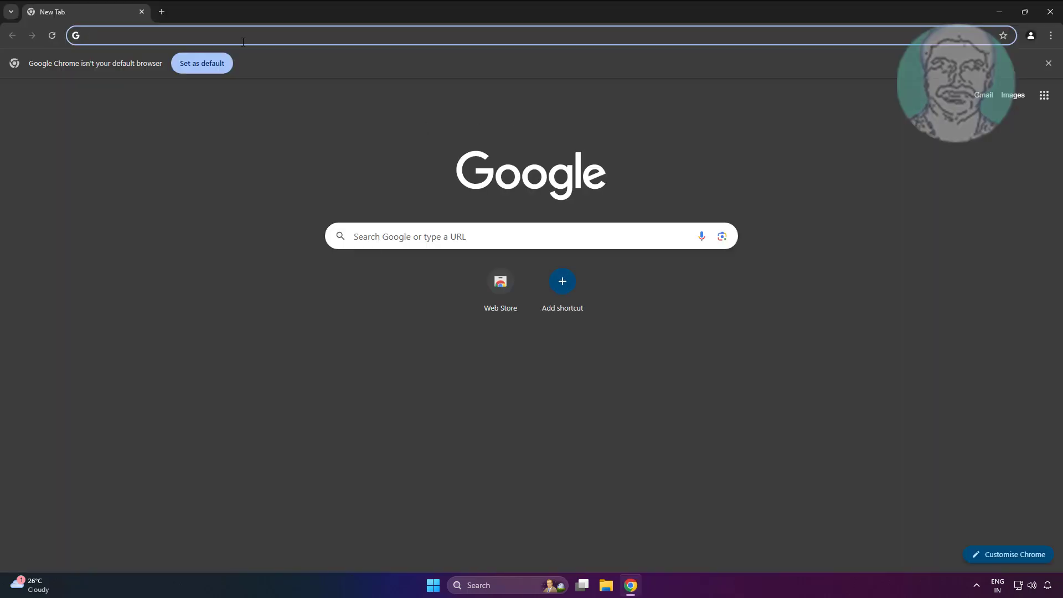
Step: Dismiss the default-browser notice, search Google for "python", and open the Welcome to Python.org result
click(1048, 63)
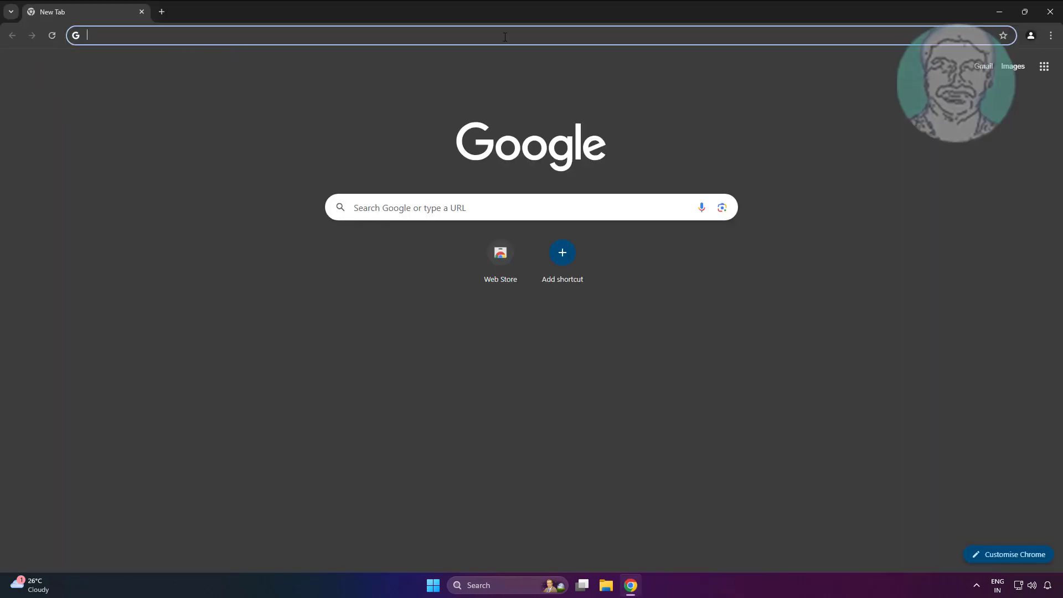
click(505, 36)
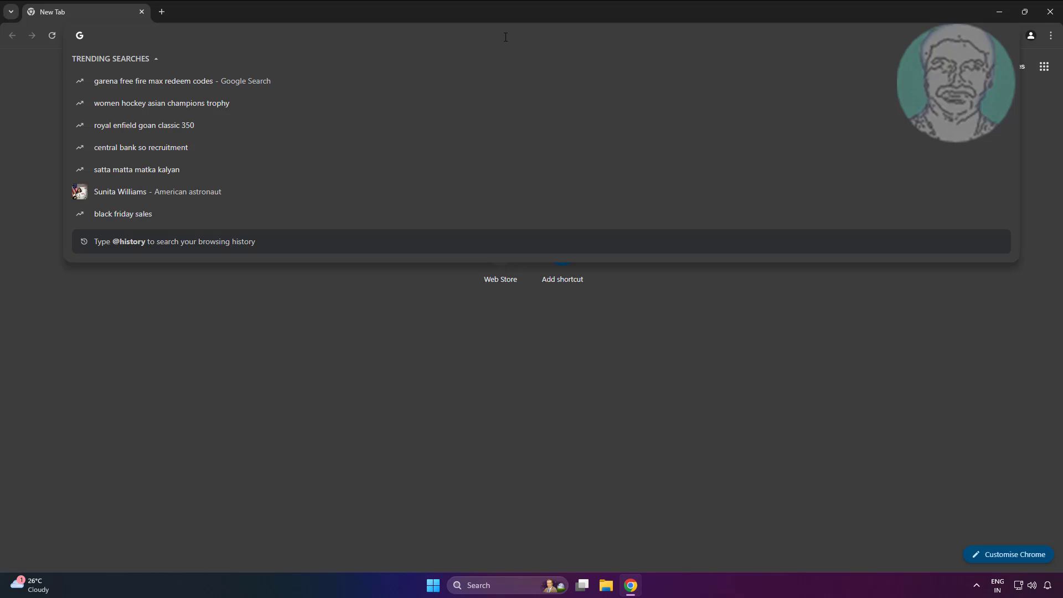
text(python)
key(Return)
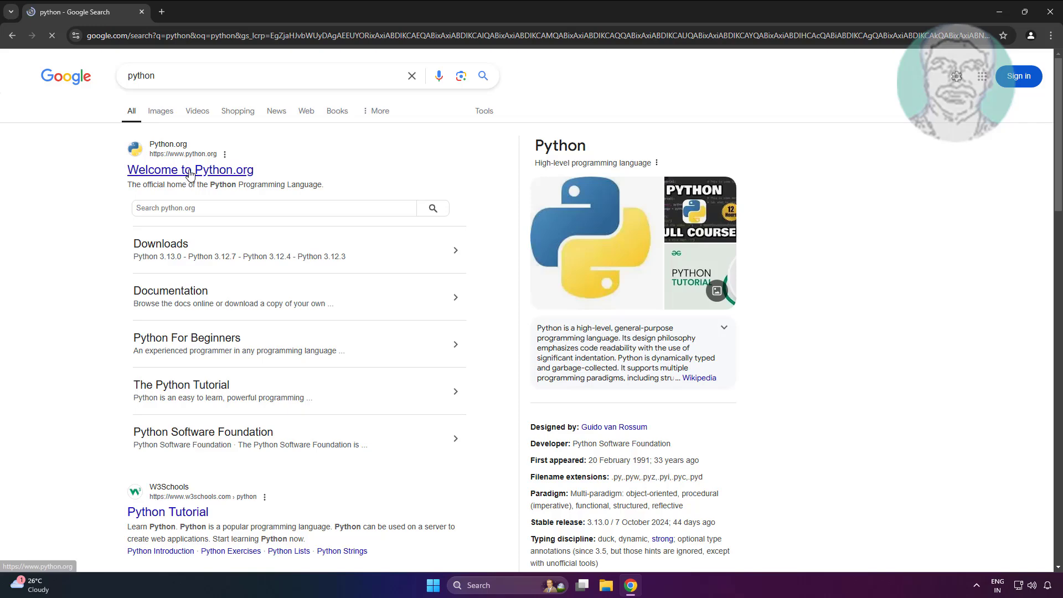
click(190, 171)
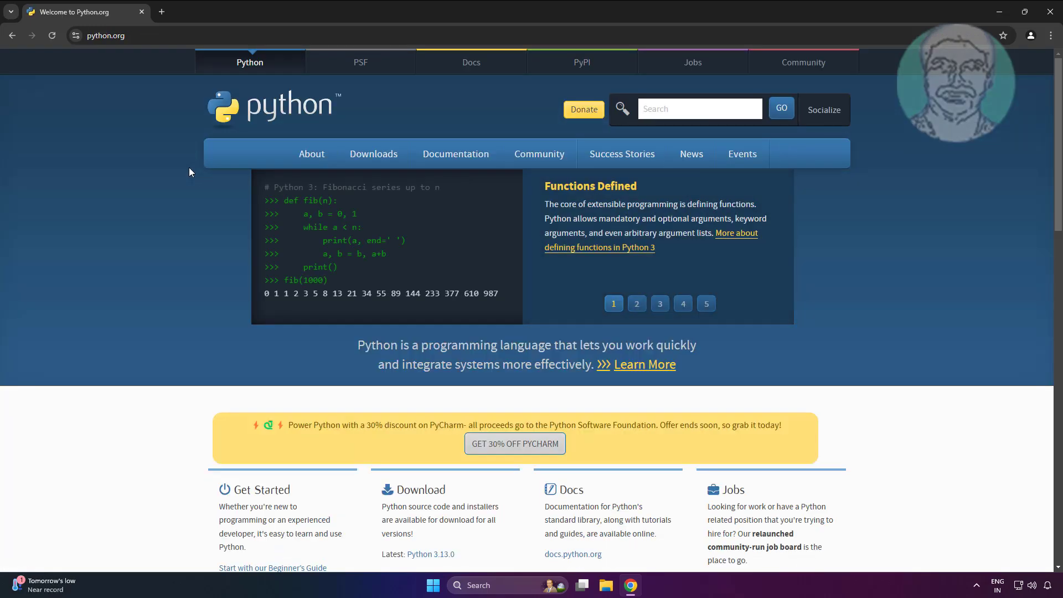
Step: Go to the Python downloads for Windows and open the stable Python 3.13.0 release page
mouse_move(374, 158)
click(363, 228)
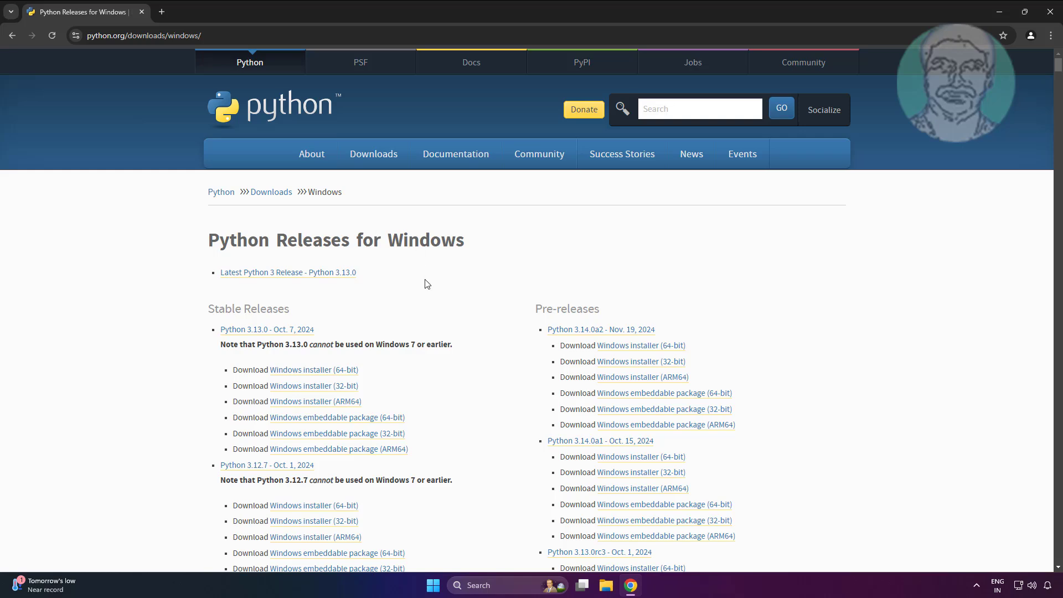
scroll(462, 299, down, 1)
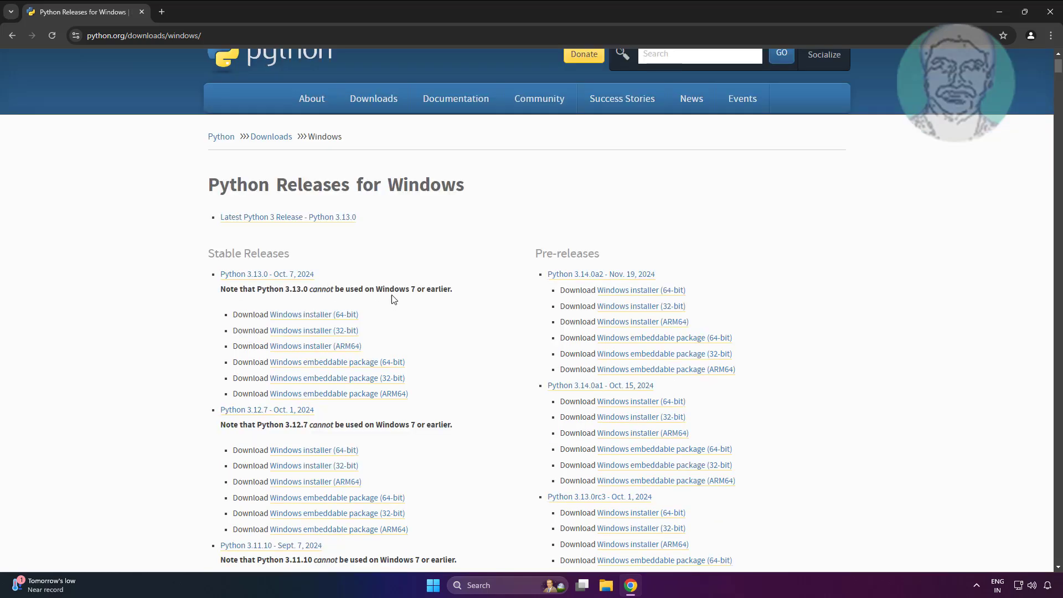
click(271, 277)
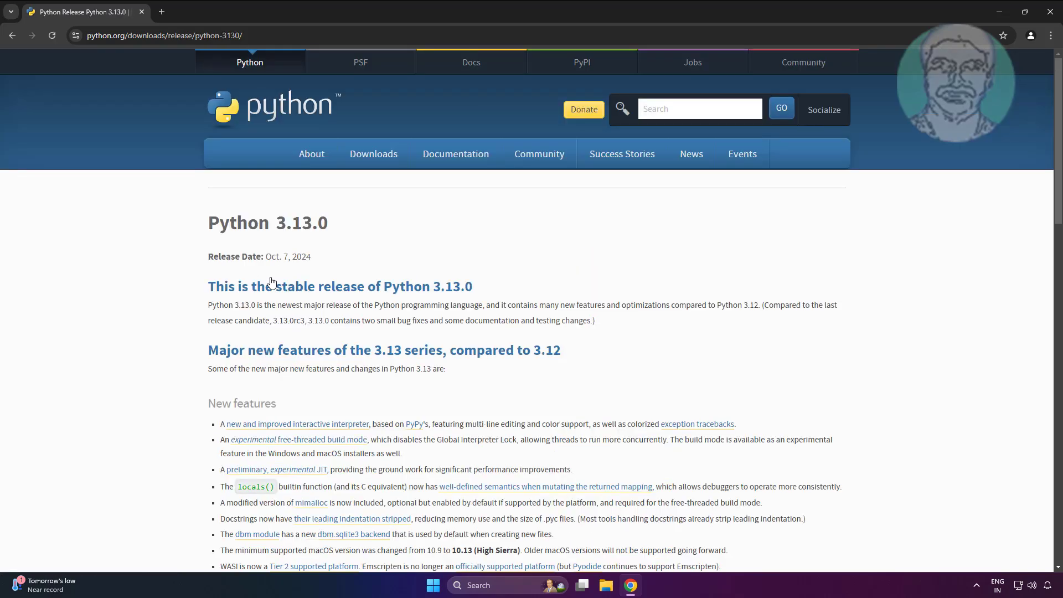
Step: Download the Windows installer (64-bit) from the Files table of the Python 3.13.0 release page
scroll(415, 387, down, 6)
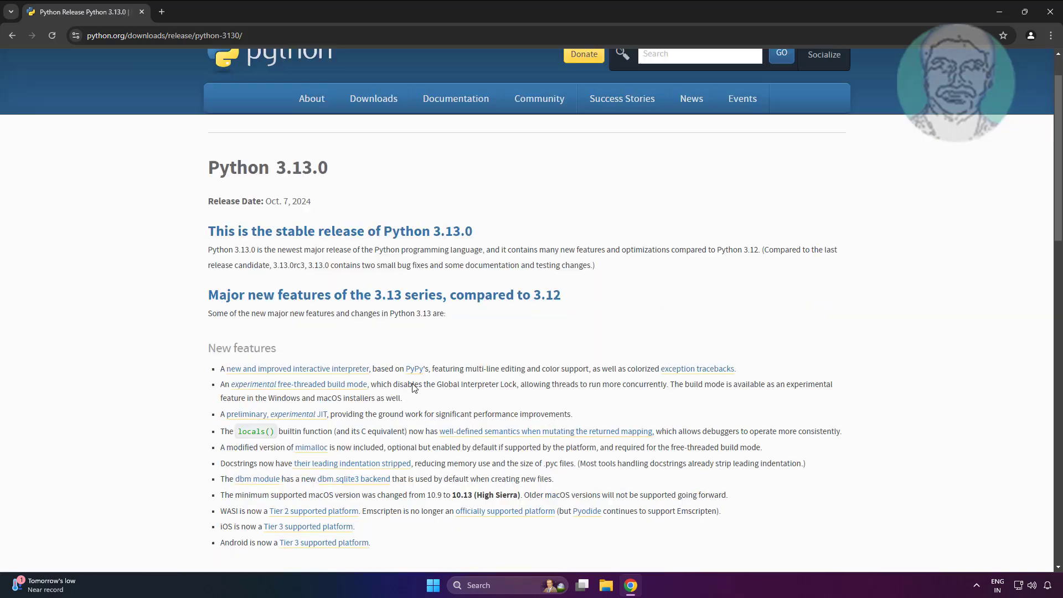
scroll(415, 390, down, 5)
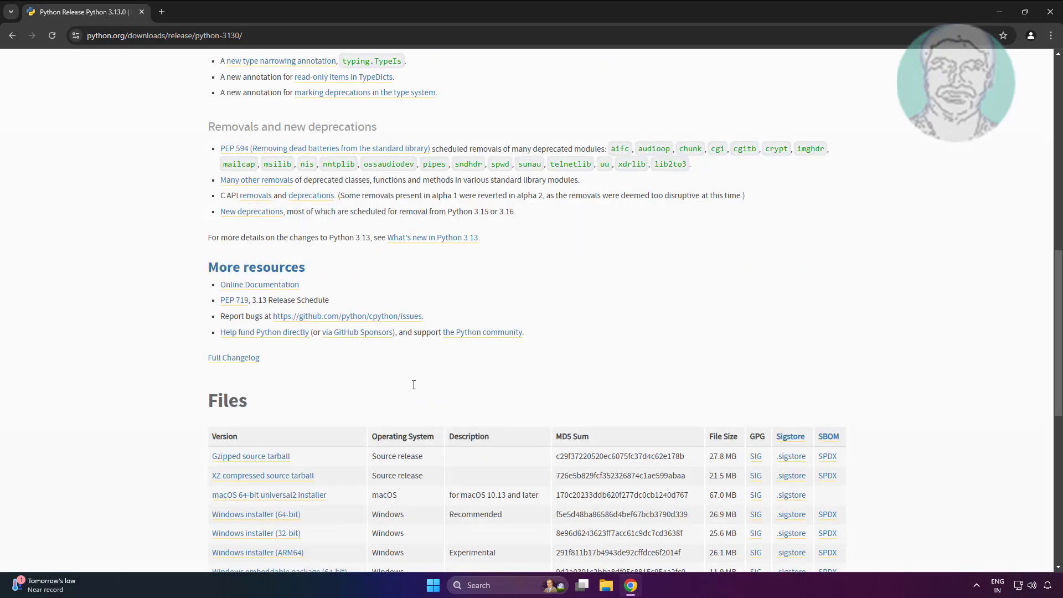
scroll(380, 398, down, 7)
scroll(382, 396, up, 11)
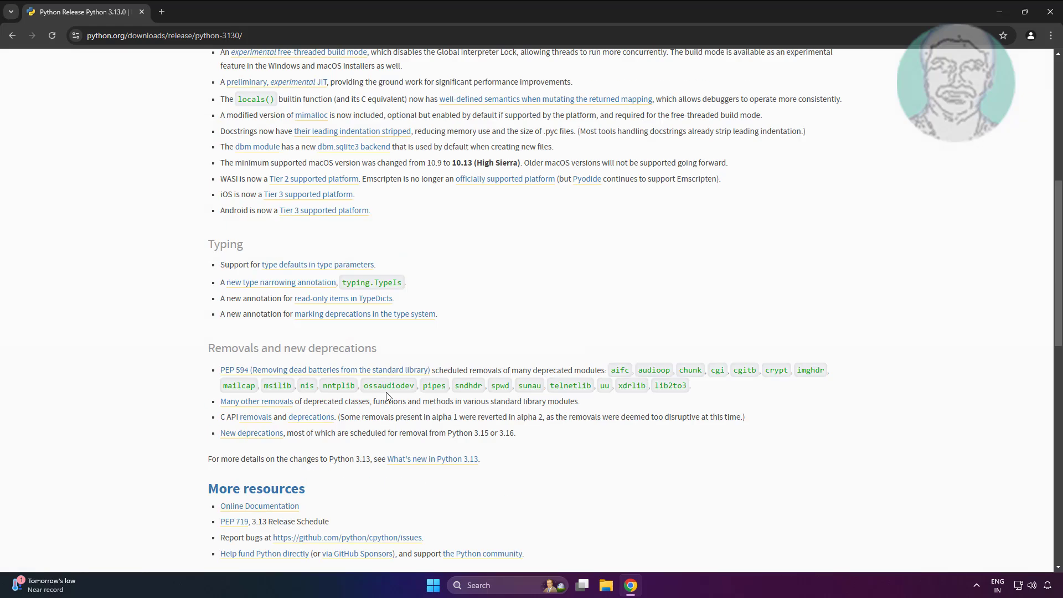
scroll(386, 395, down, 7)
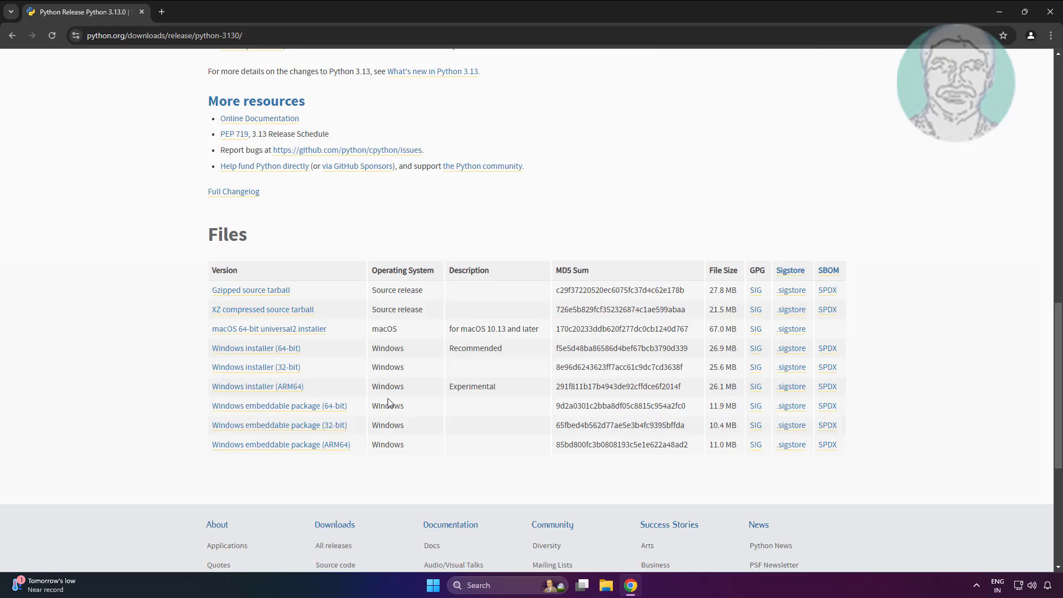
click(270, 349)
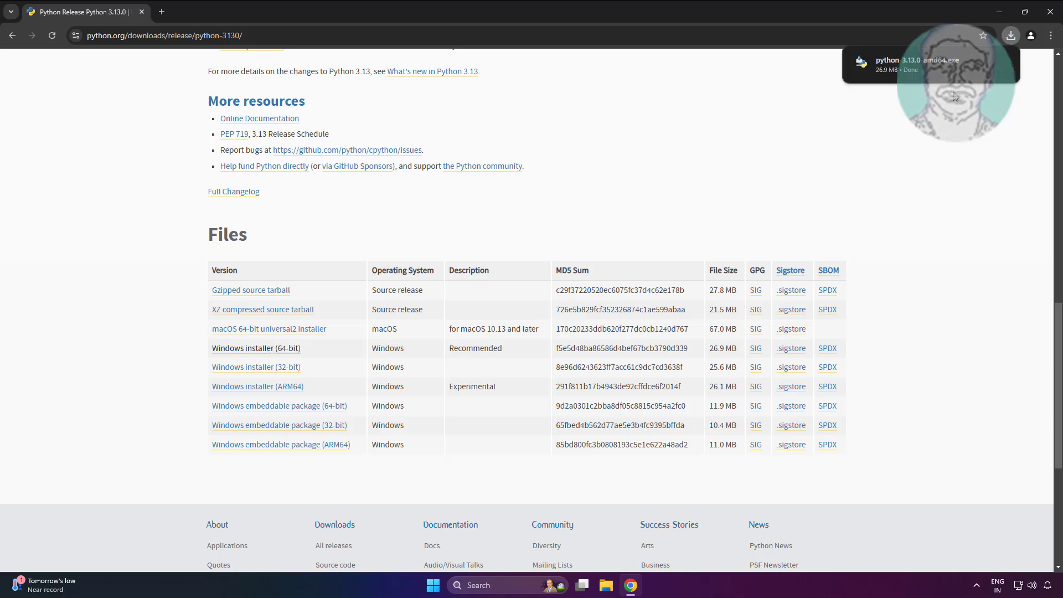
Step: Run the downloaded python-3.13.0-amd64.exe, install Python with the default settings, and close the setup once it finishes
click(1011, 36)
click(912, 87)
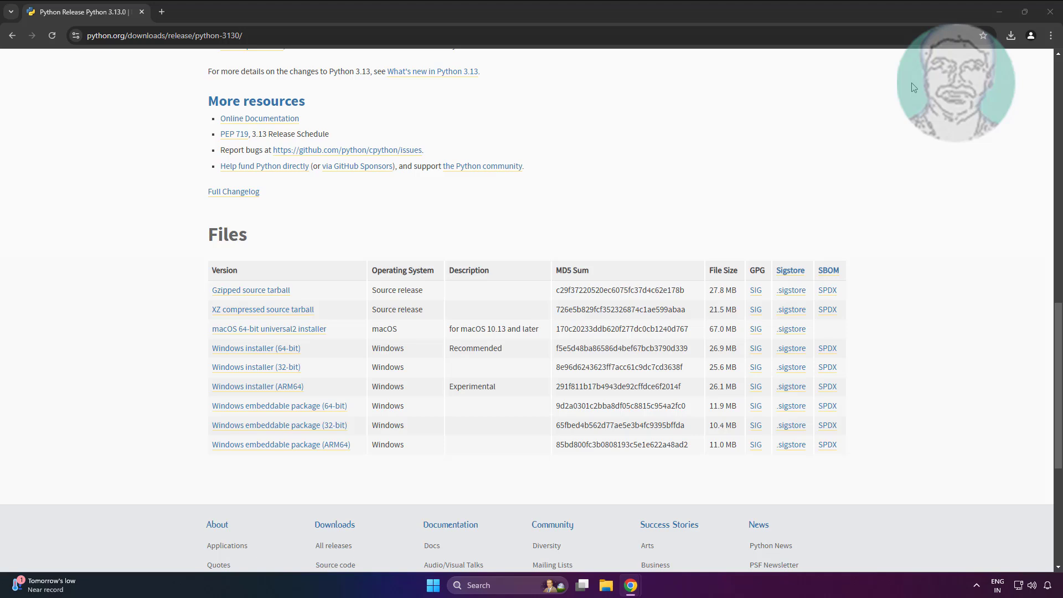
click(996, 11)
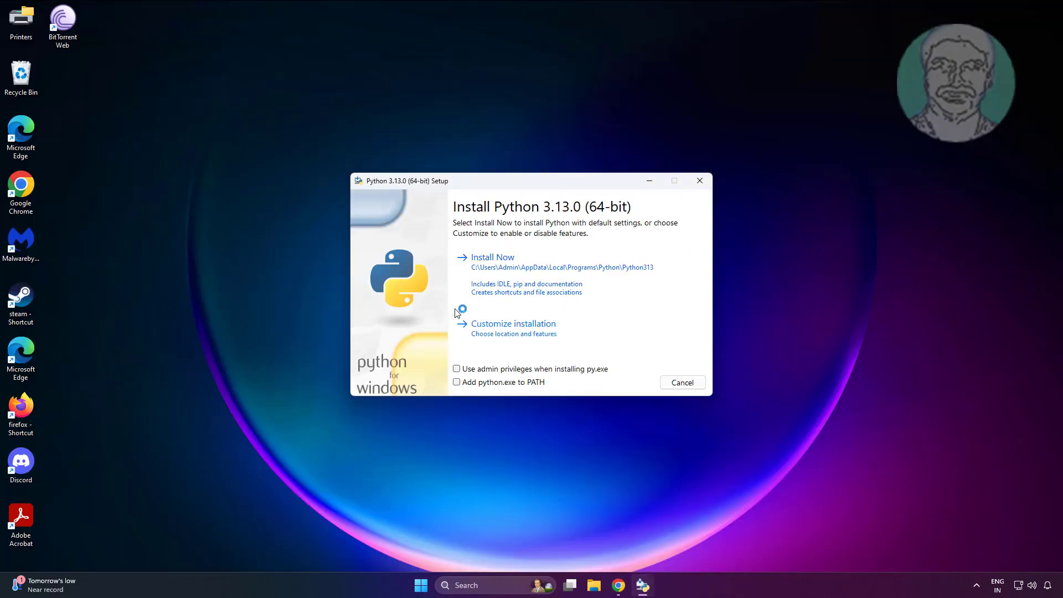
click(498, 265)
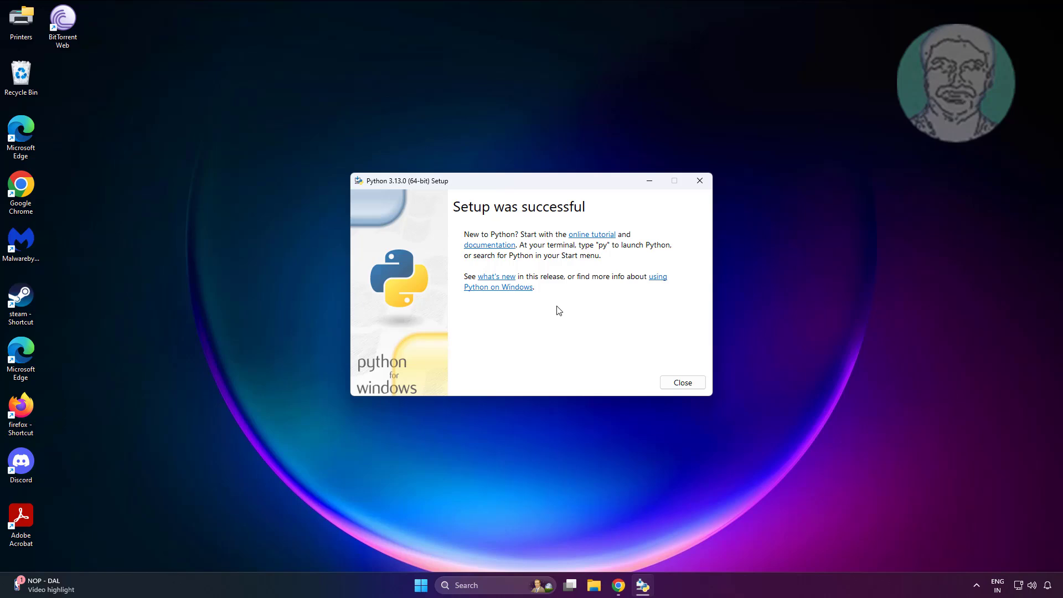
click(684, 385)
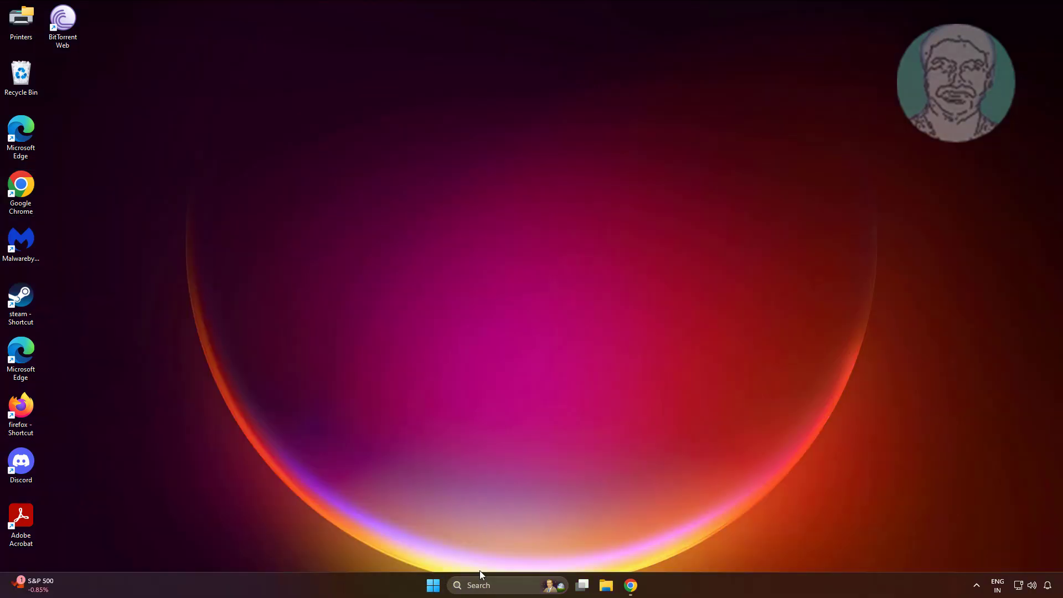
Step: Find Python 3.13 (64-bit) through Windows search and follow its shortcut's file location to the Python313 installation folder
click(490, 584)
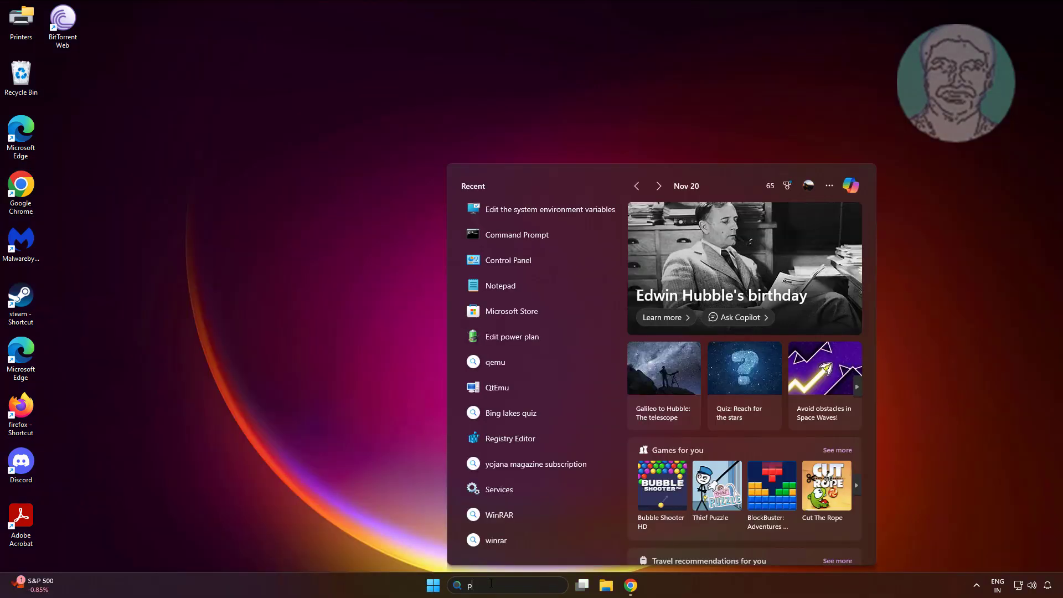
text(python 3.13 (64-bit)
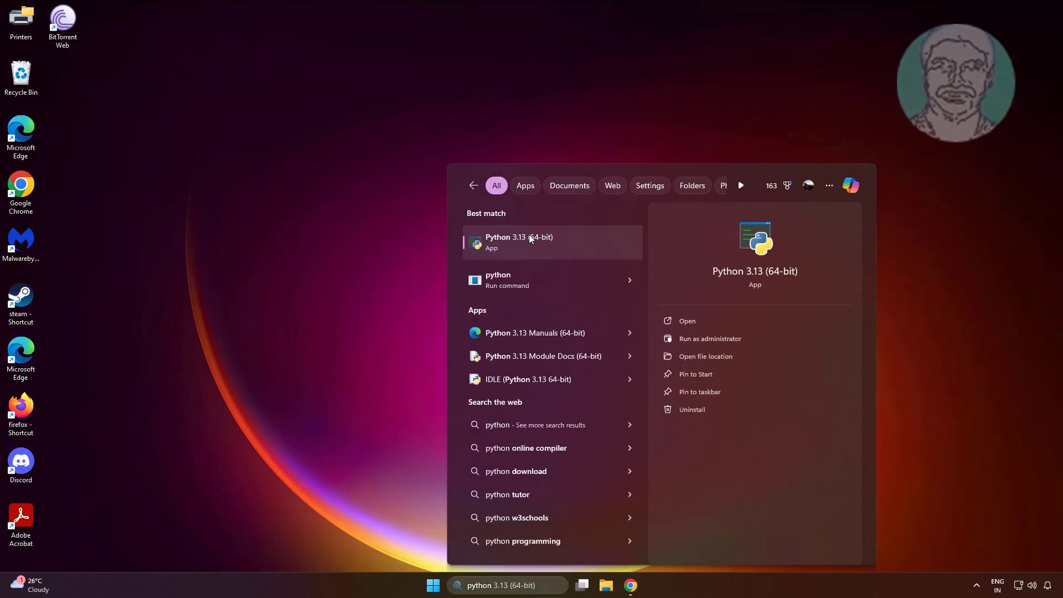
right_click(529, 234)
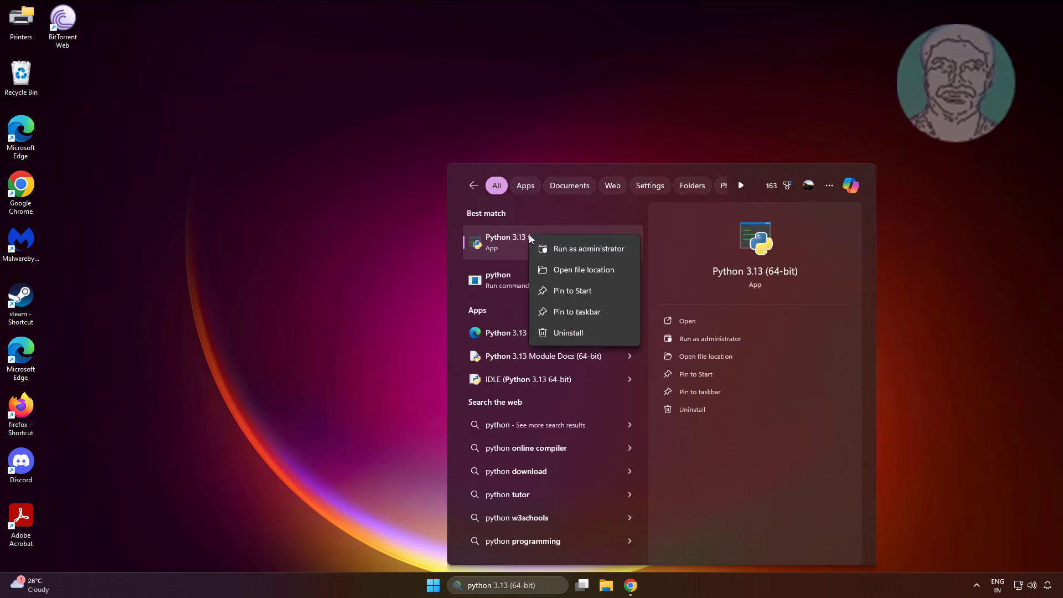
click(589, 271)
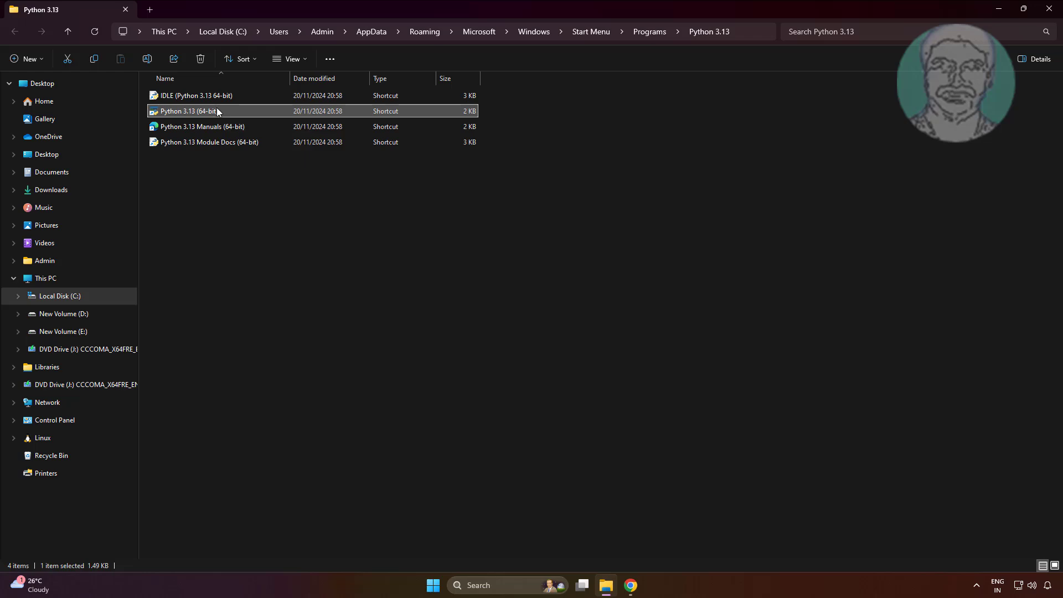
right_click(217, 111)
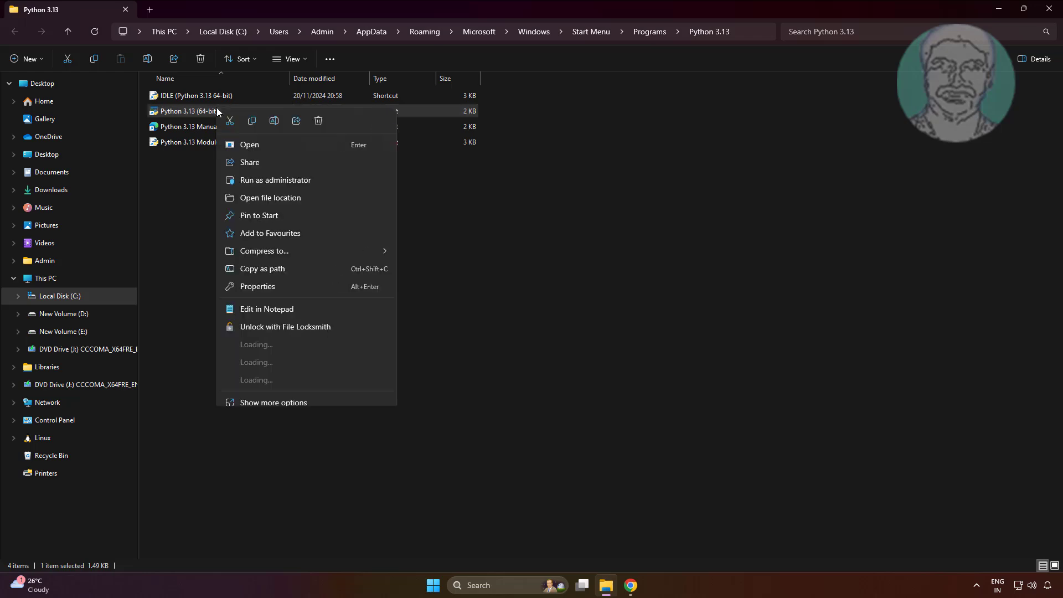
click(280, 197)
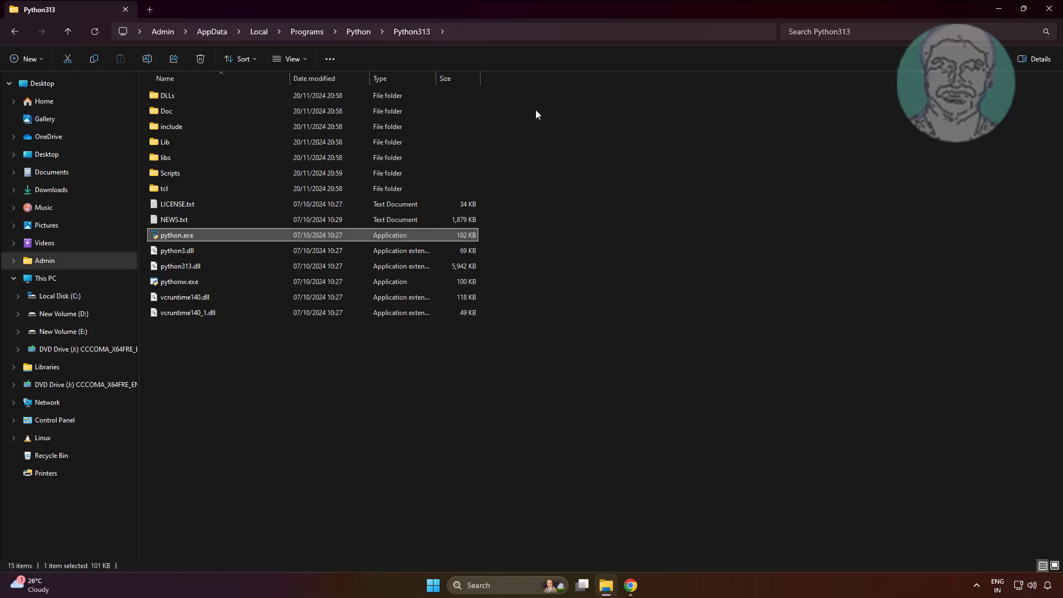
Step: Copy the full path of the Python313 installation folder from File Explorer
click(531, 33)
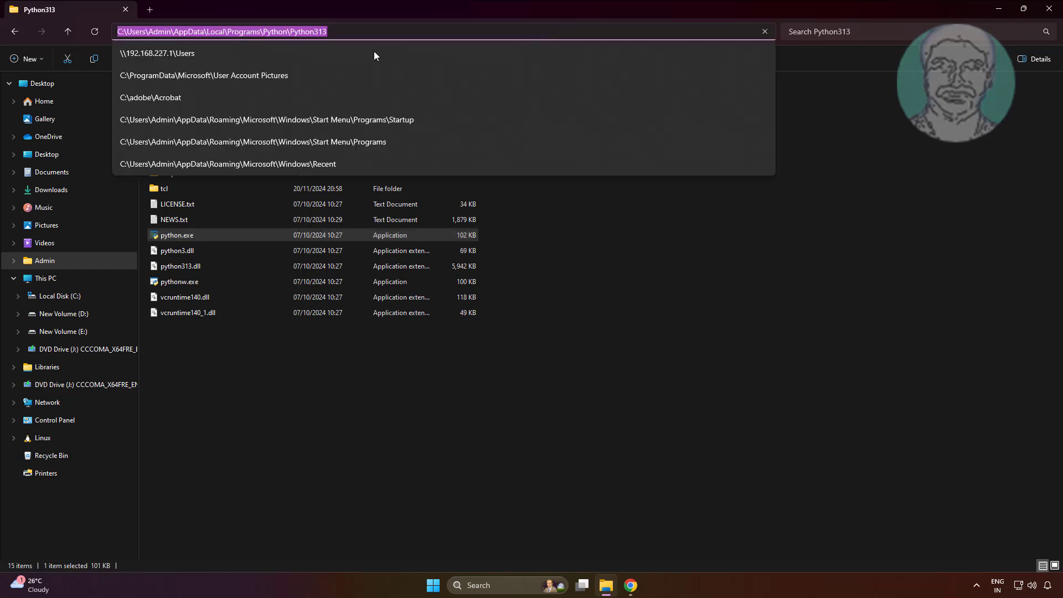
right_click(243, 32)
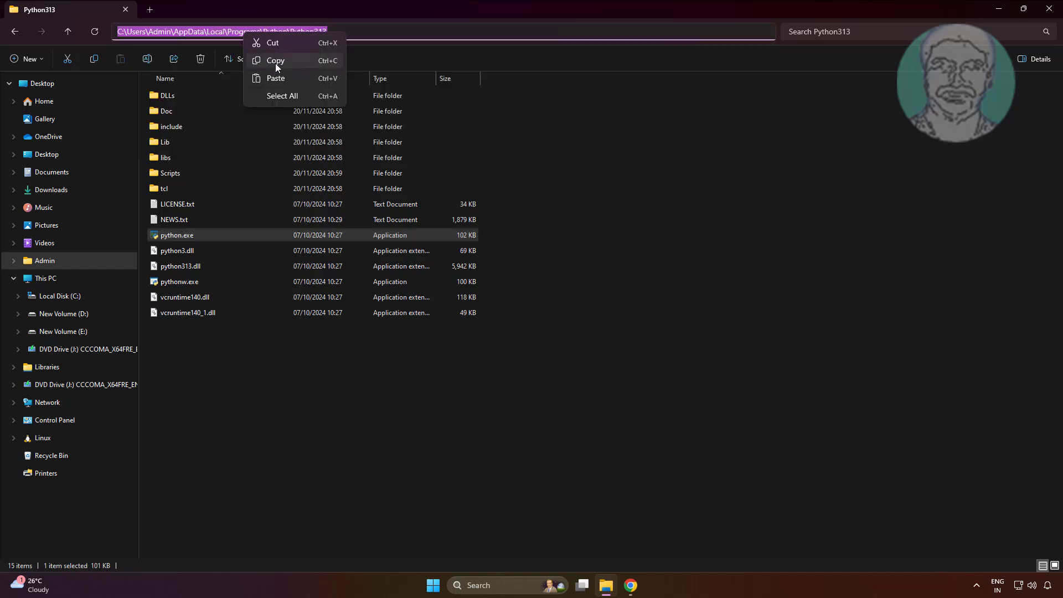
click(271, 61)
click(620, 390)
Step: Search Windows for "edit environment variables" and open the environment variables settings for your account
click(498, 585)
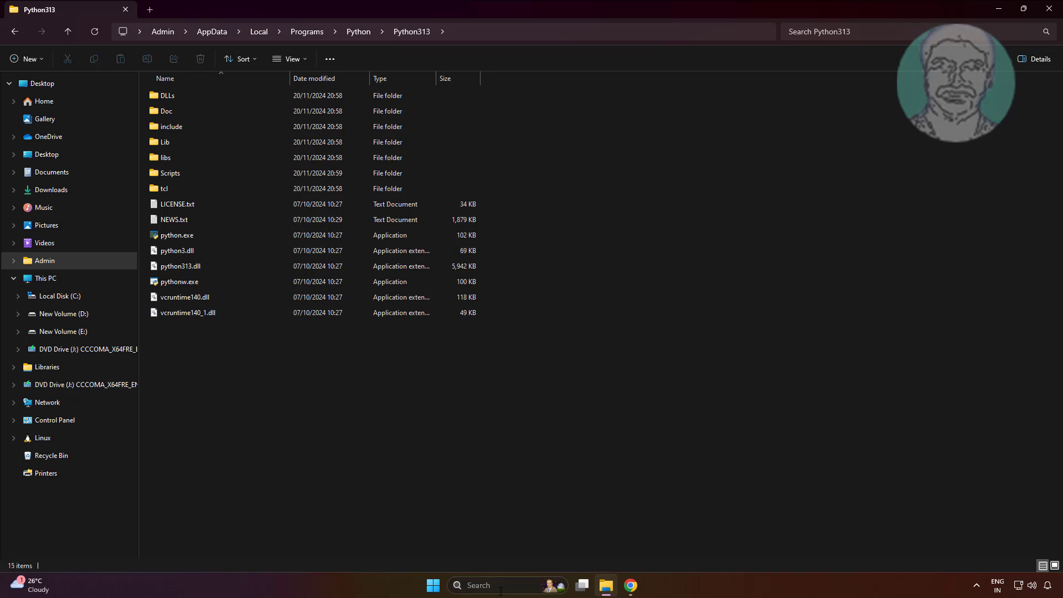
text(ed)
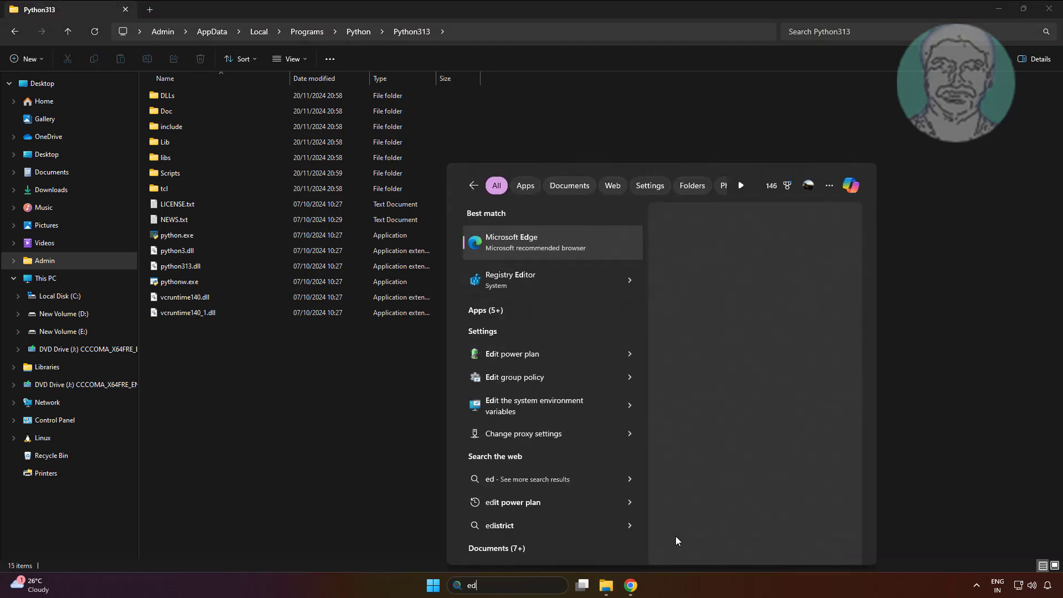
text(it envi)
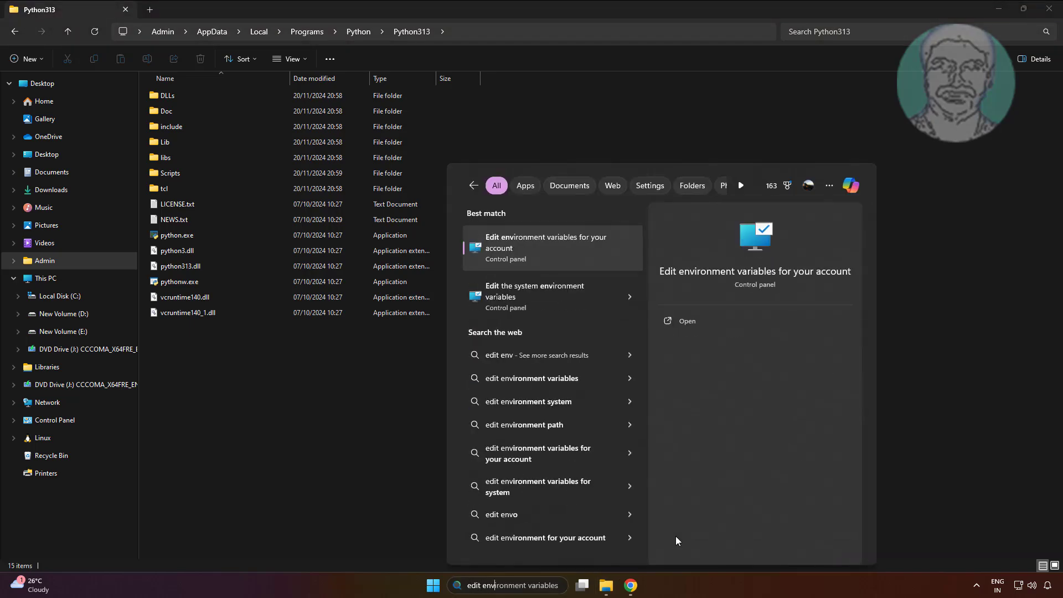
text(ronment va)
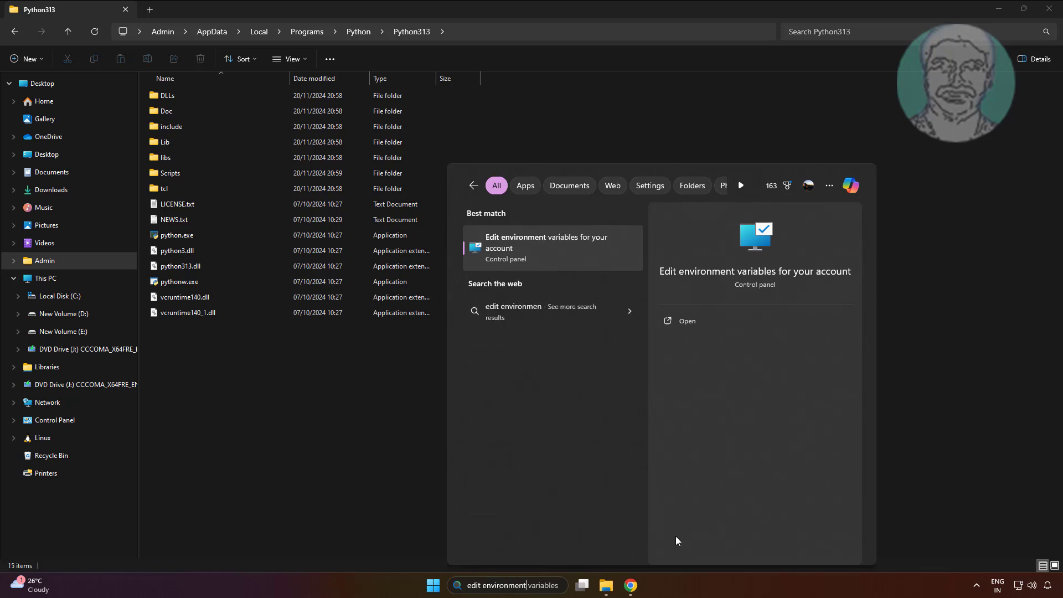
text(riables)
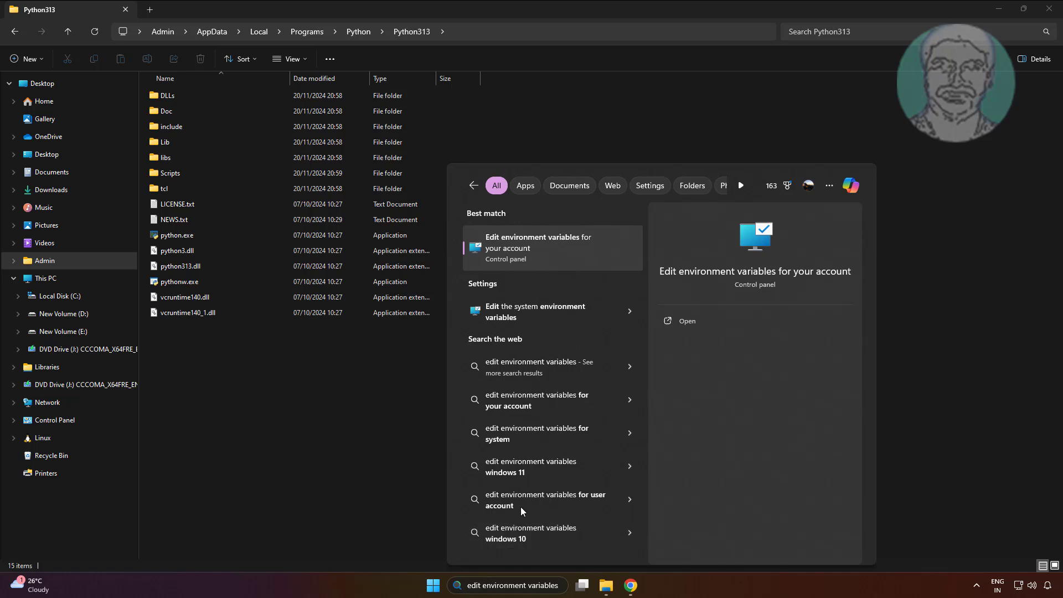
click(533, 254)
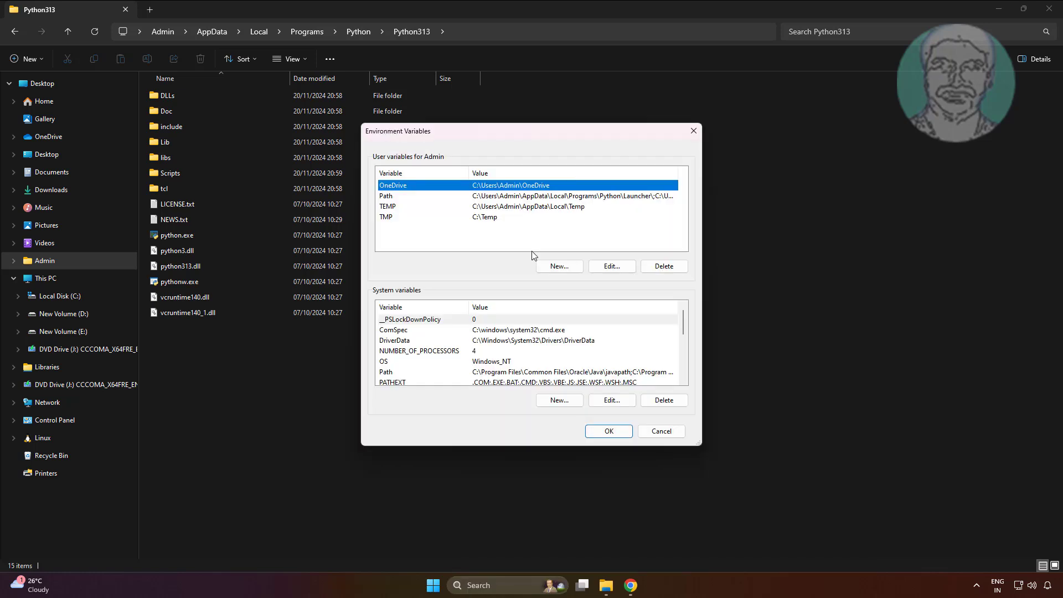
Step: Add the copied folder C:\Users\Admin\AppData\Local\Programs\Python\Python313 as a new entry in the system Path variable
click(390, 372)
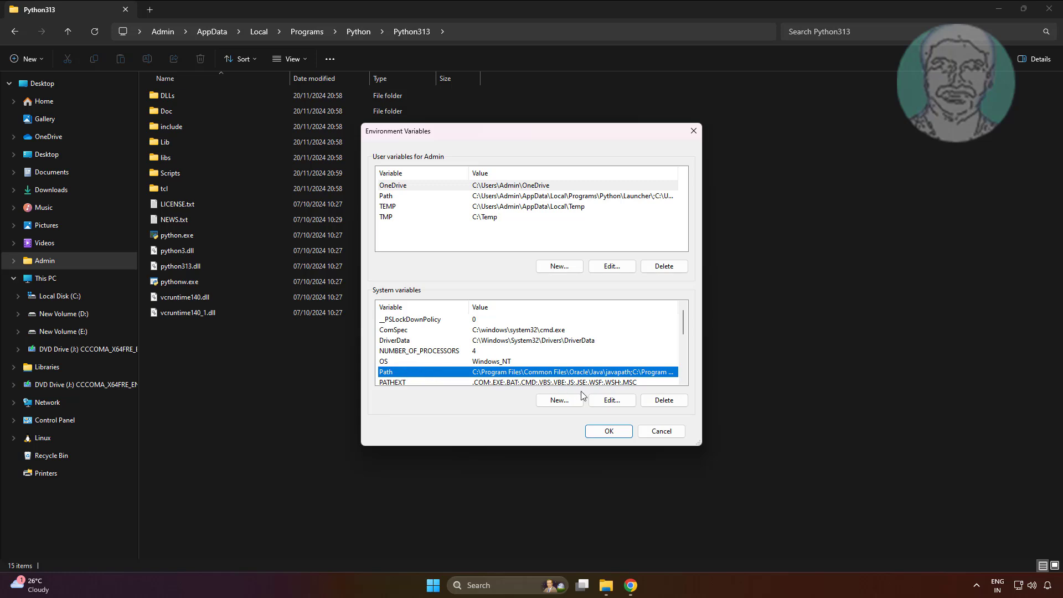
click(612, 399)
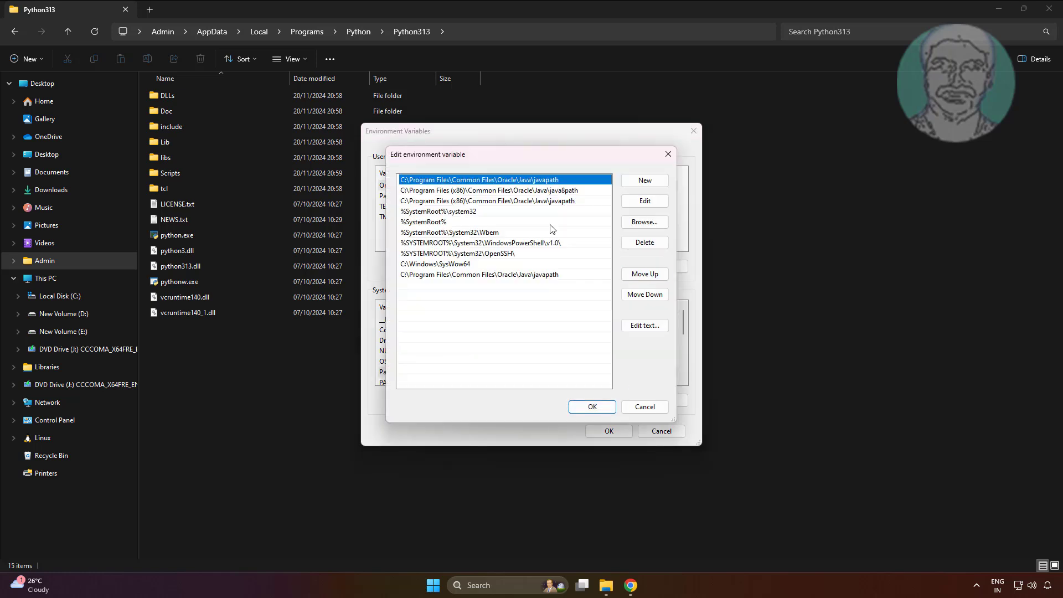
click(644, 180)
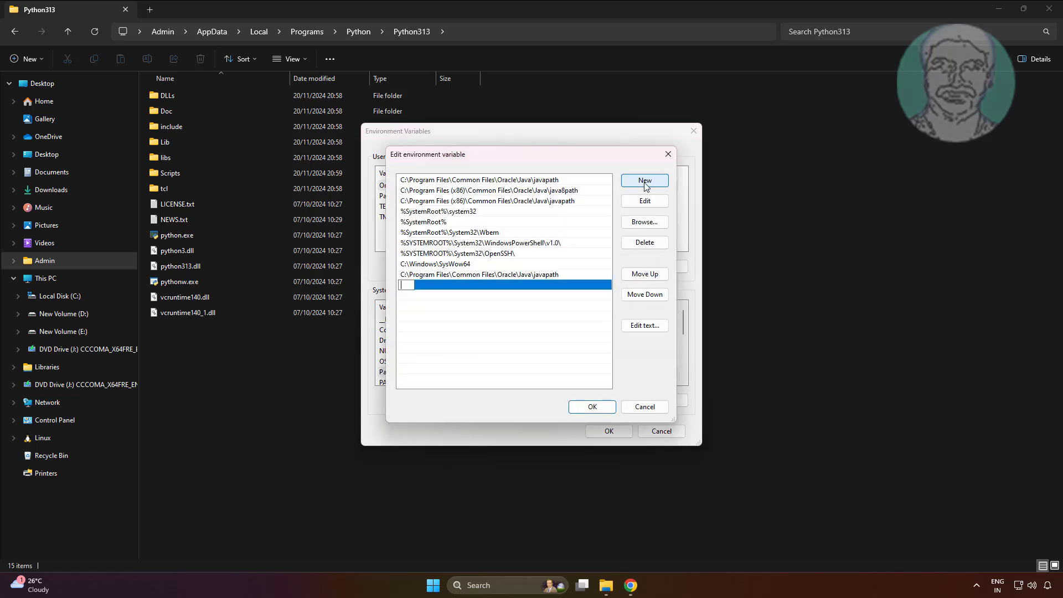
right_click(406, 285)
click(435, 336)
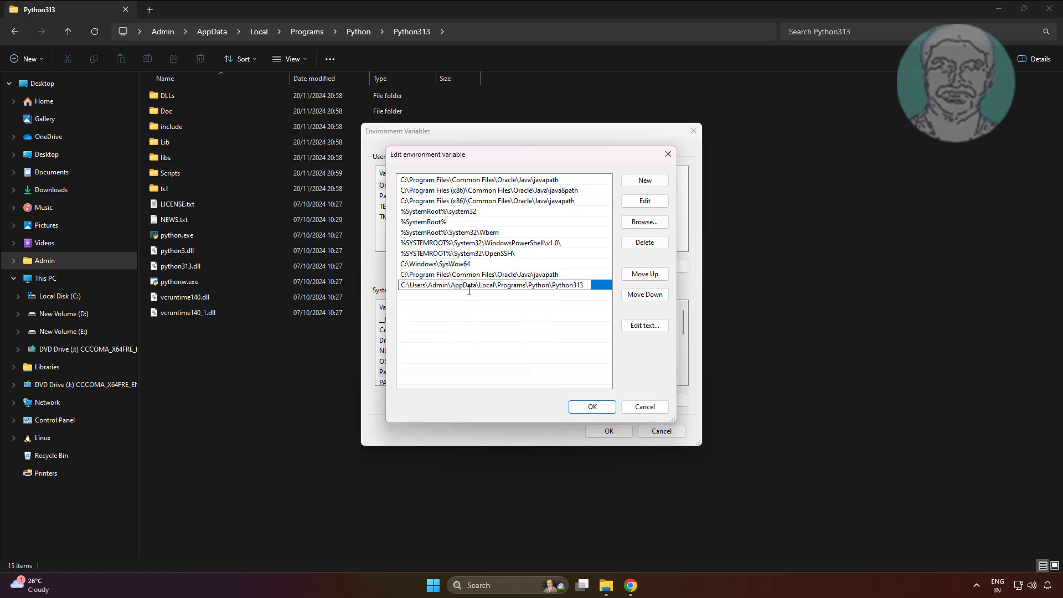
click(540, 332)
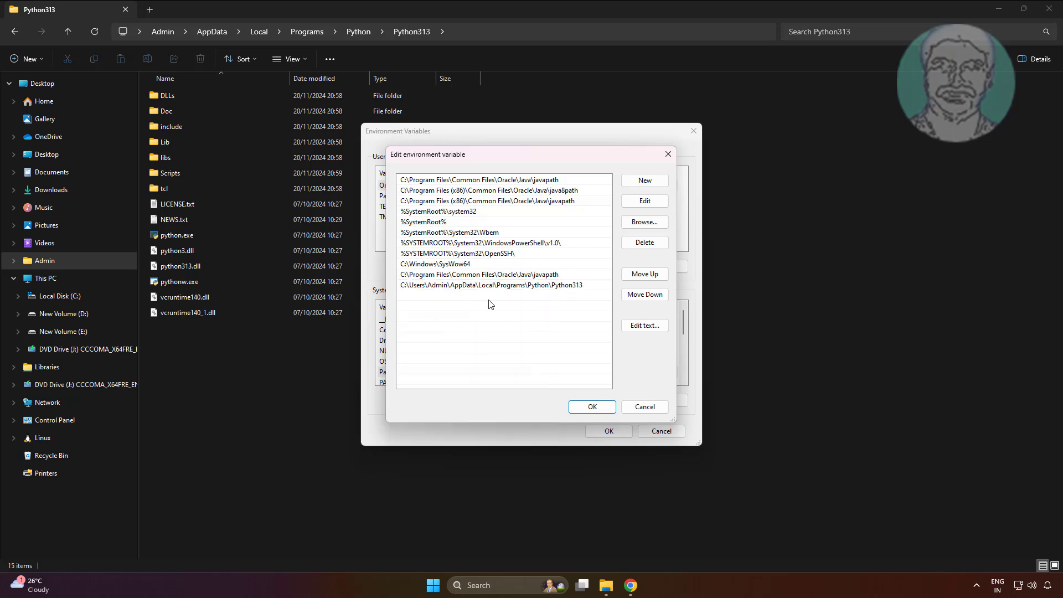
Step: In File Explorer, open the Scripts folder inside Python313 and copy its full path
click(496, 28)
click(606, 240)
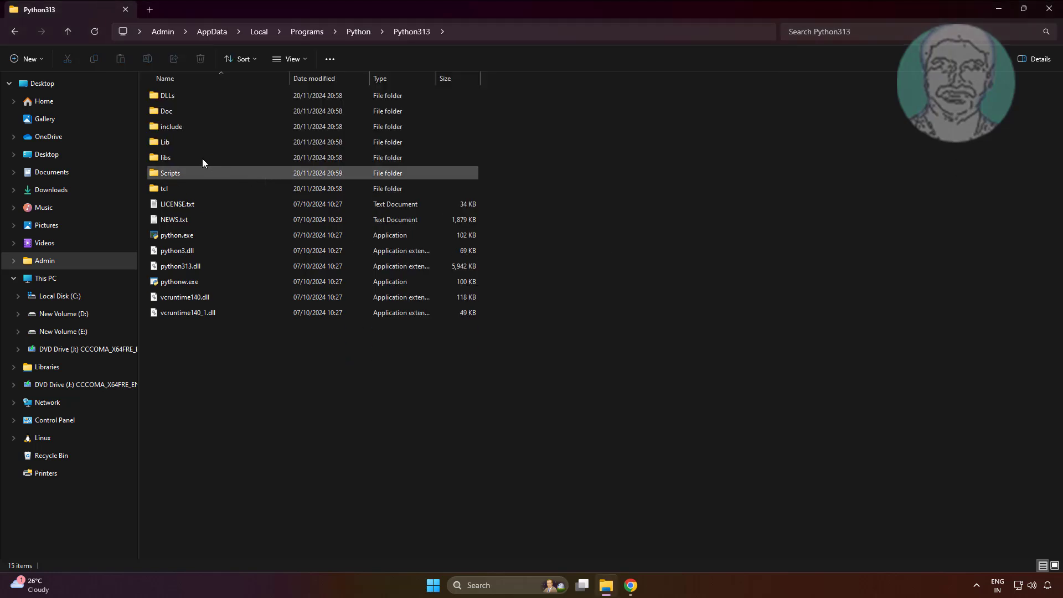
double_click(185, 174)
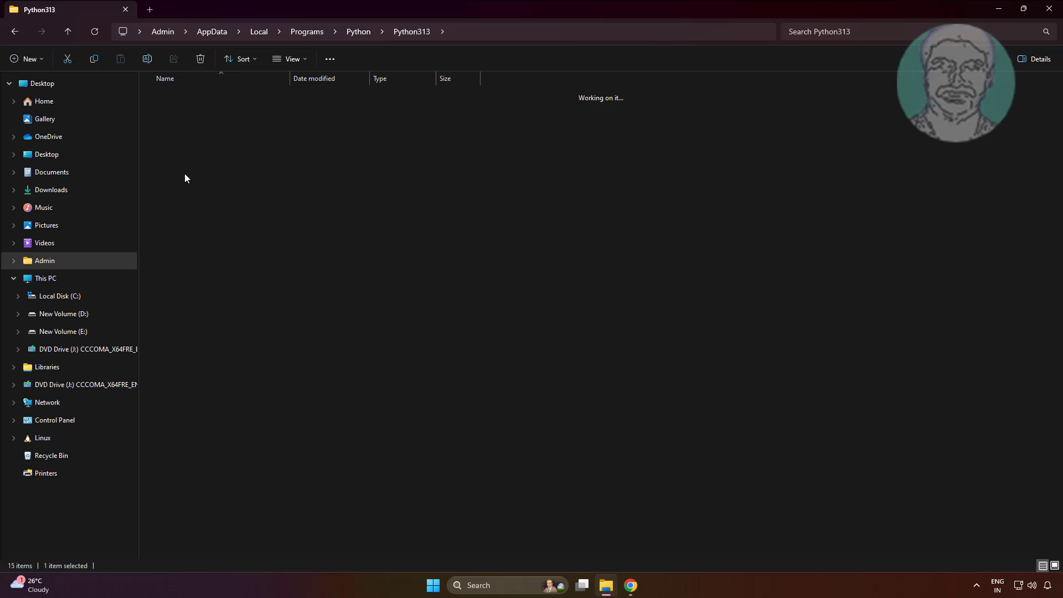
click(554, 32)
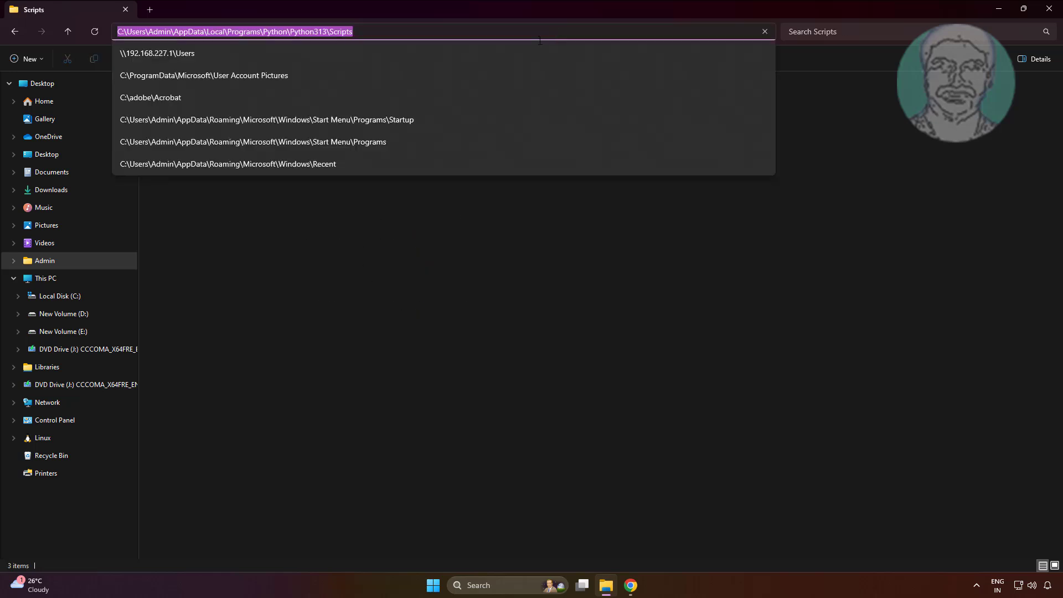
right_click(335, 31)
click(372, 62)
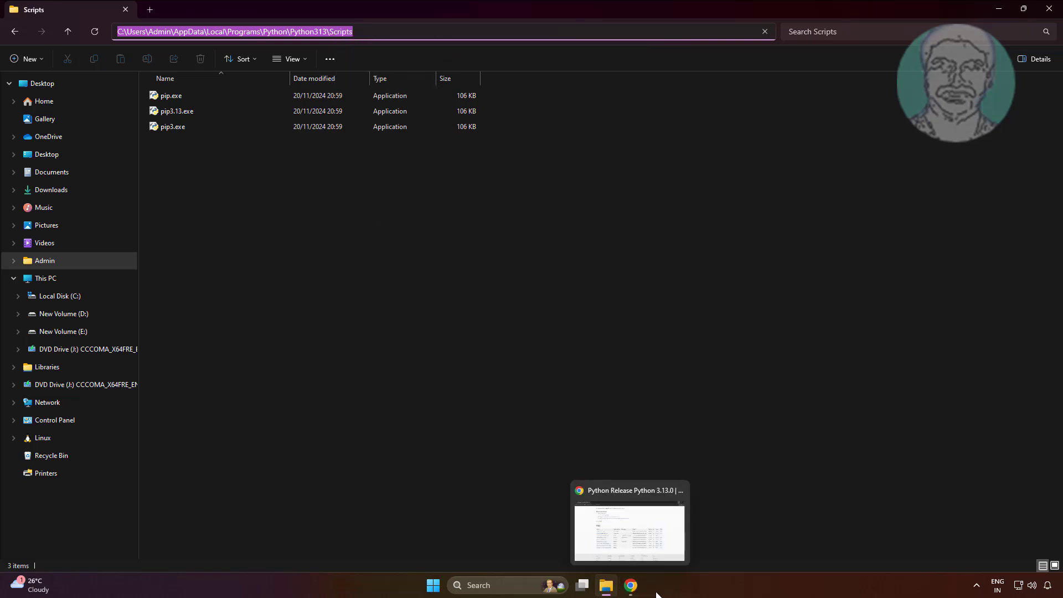
Step: Add C:\Users\Admin\AppData\Local\Programs\Python\Python313\Scripts as a new entry in the system Path variable and save the environment variables
click(607, 585)
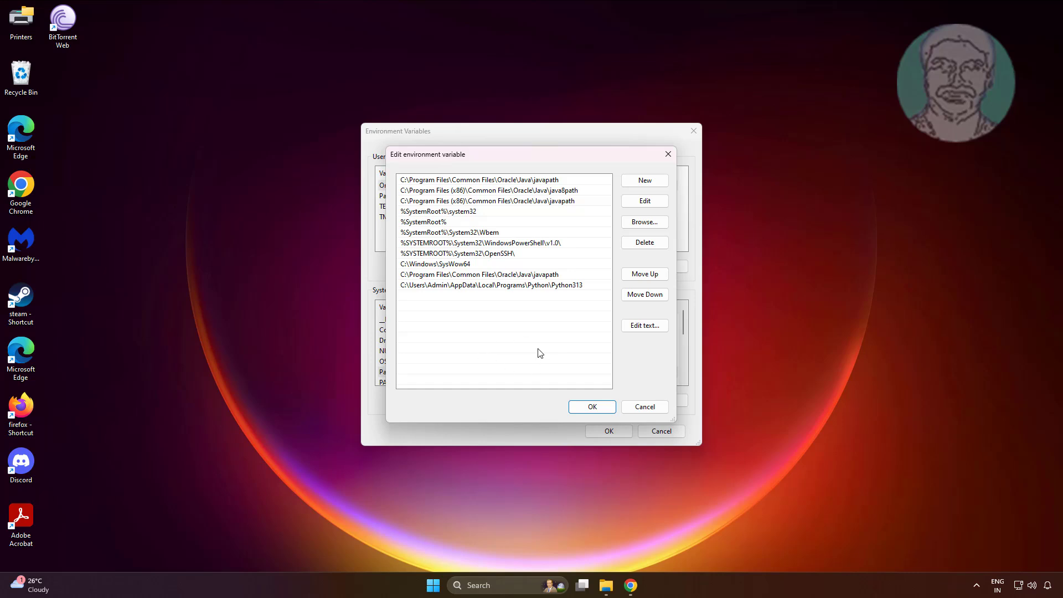
click(645, 182)
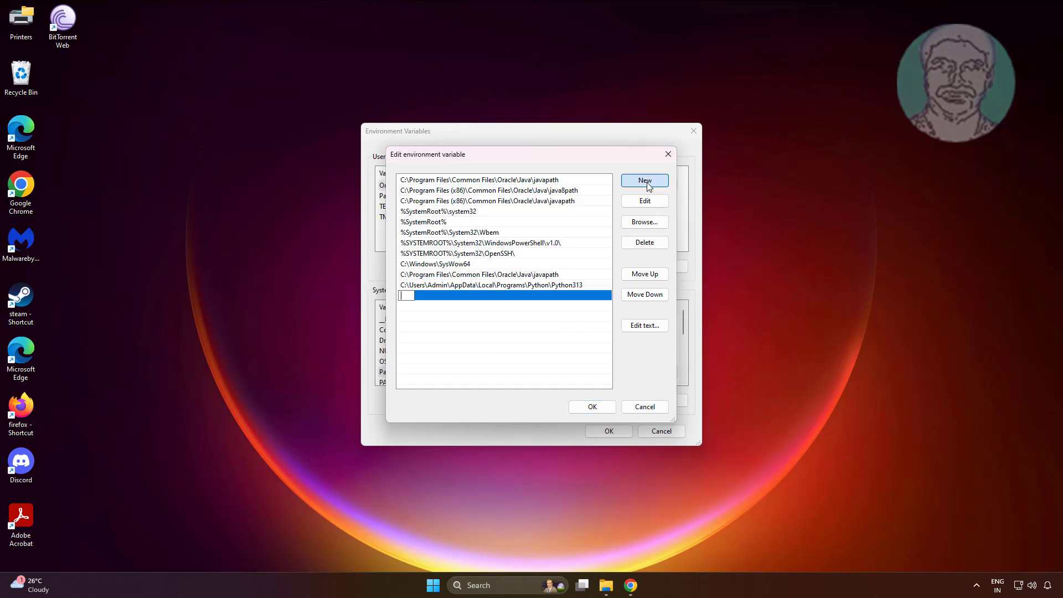
right_click(402, 300)
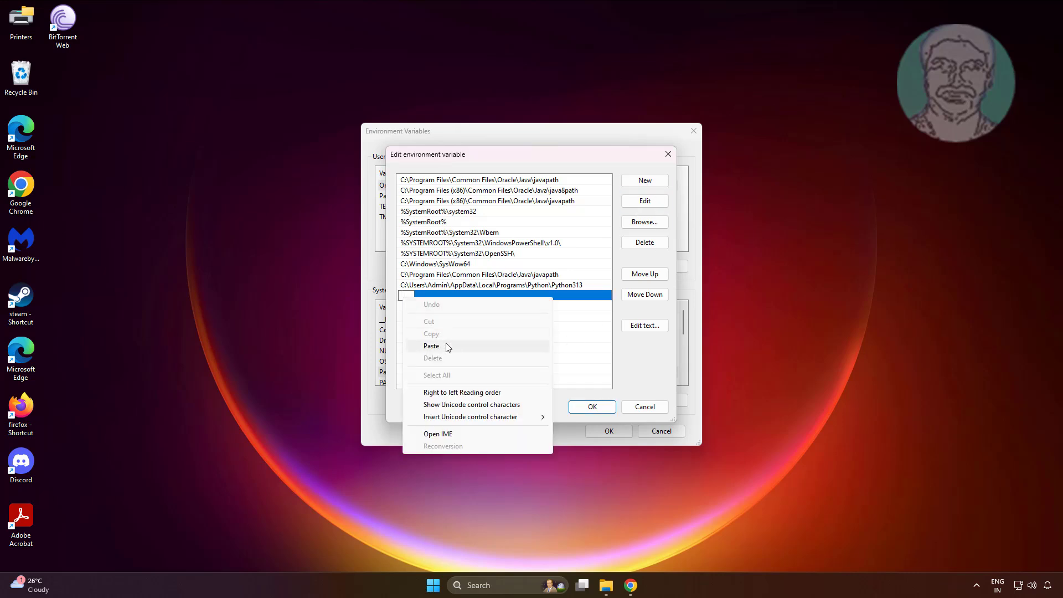
click(445, 347)
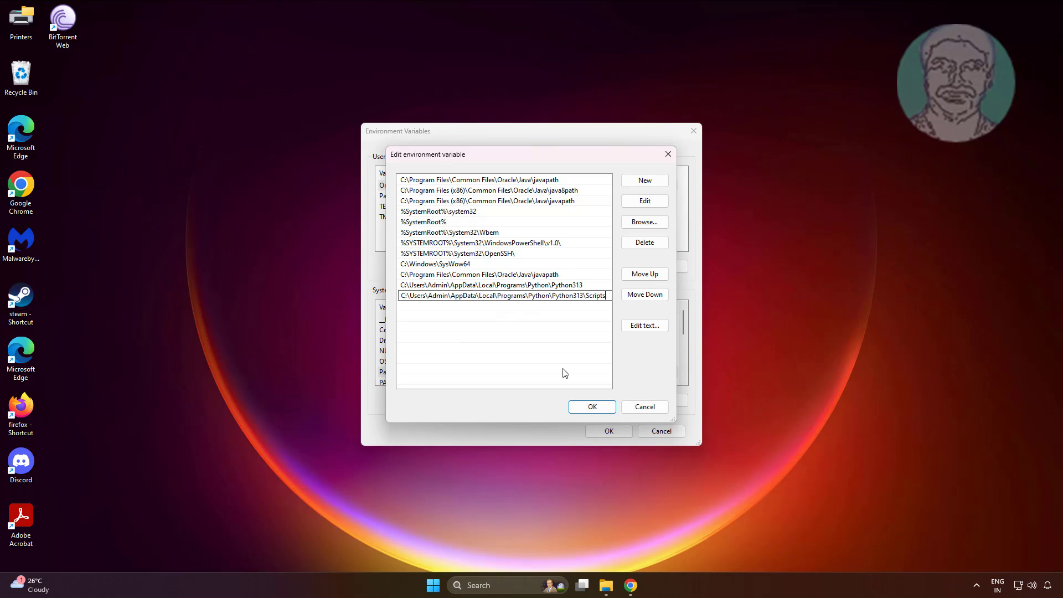
click(590, 408)
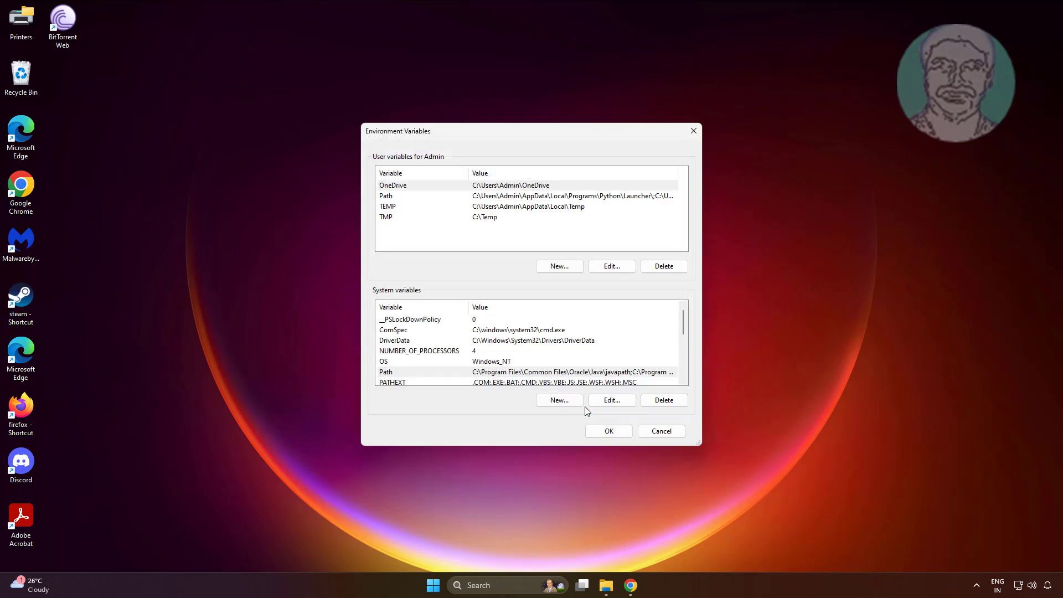
click(602, 433)
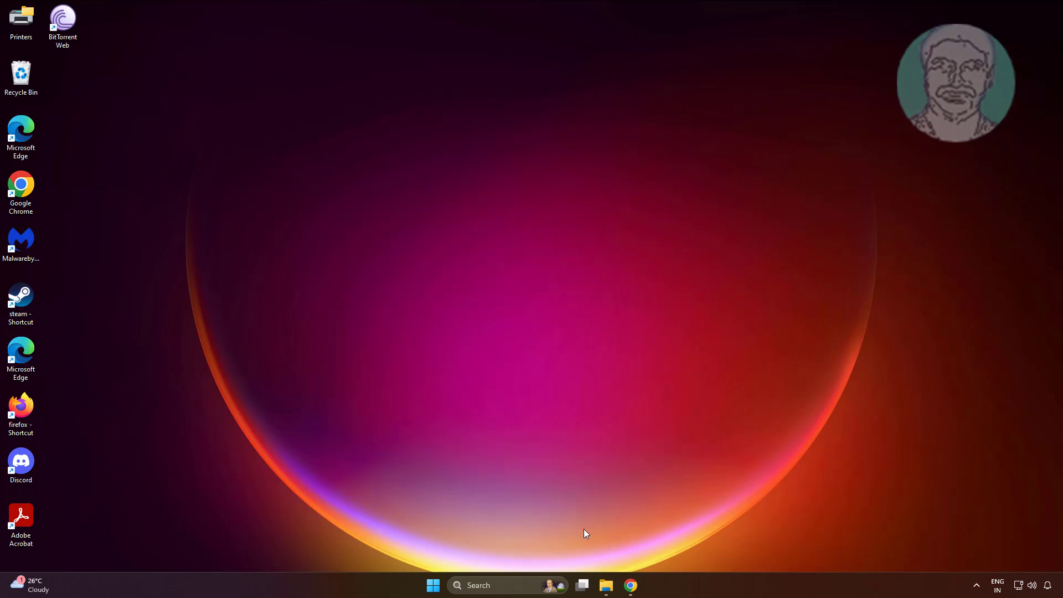
Step: Search Windows for "cmd" and open Command Prompt
click(482, 585)
text(cmd)
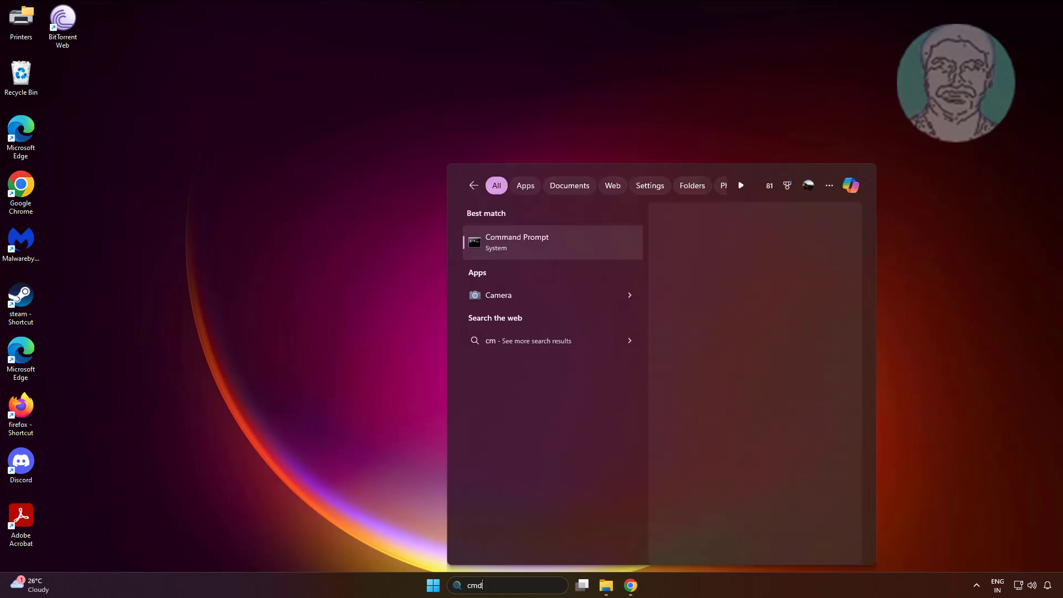
click(517, 238)
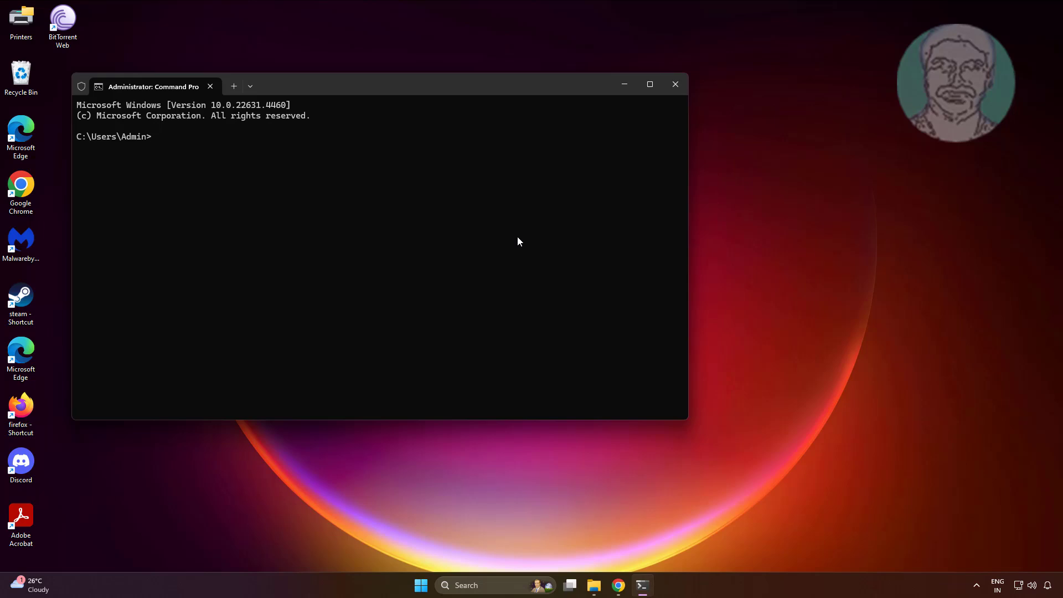
Step: Check the installed Python version with python --version and end the Command Prompt session with exit
text(python --version)
key(Return)
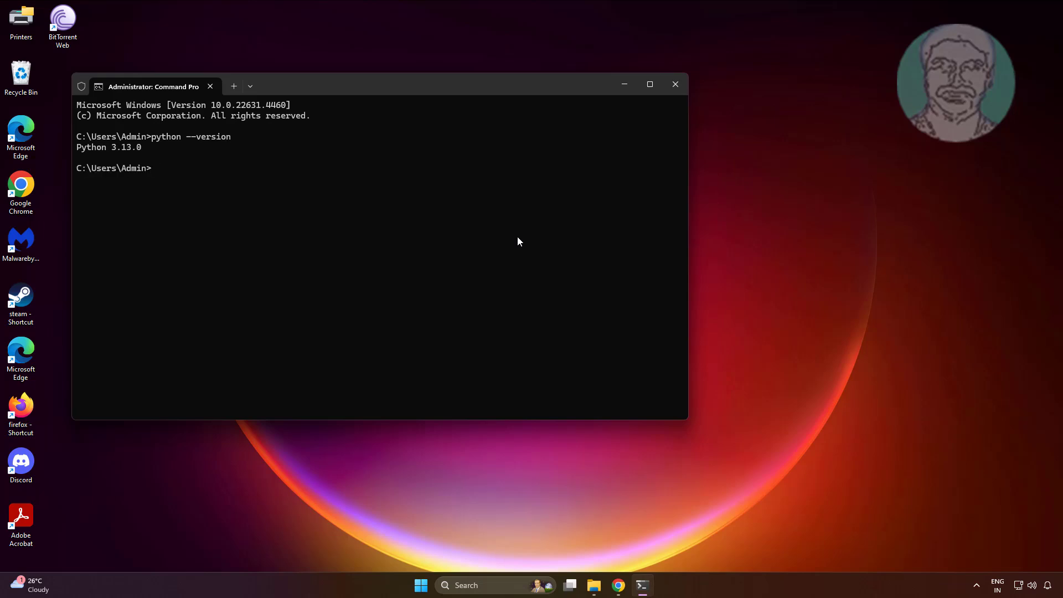
drag(149, 148, 72, 150)
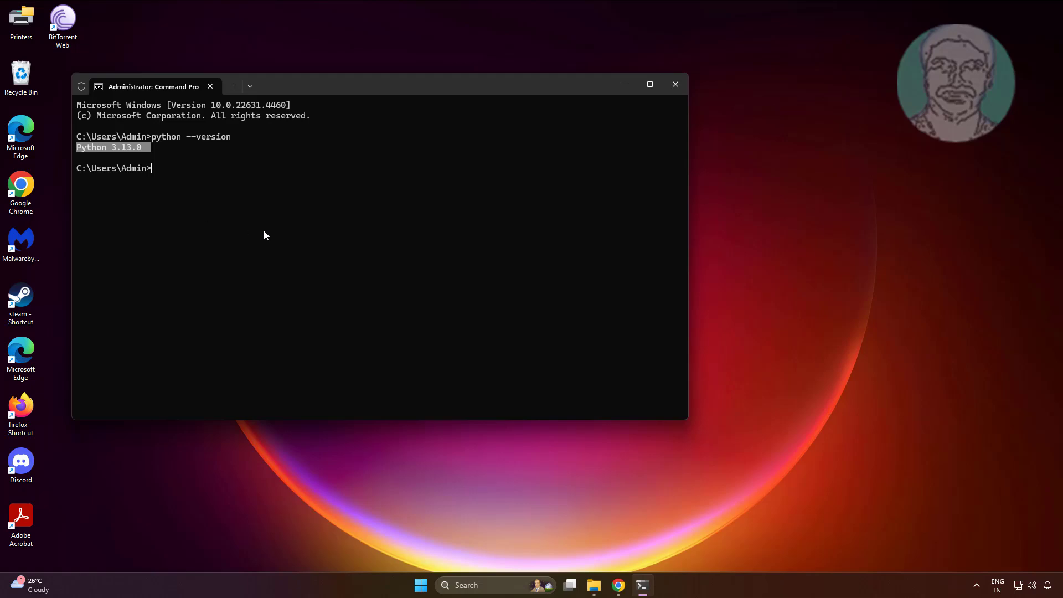
text(exit)
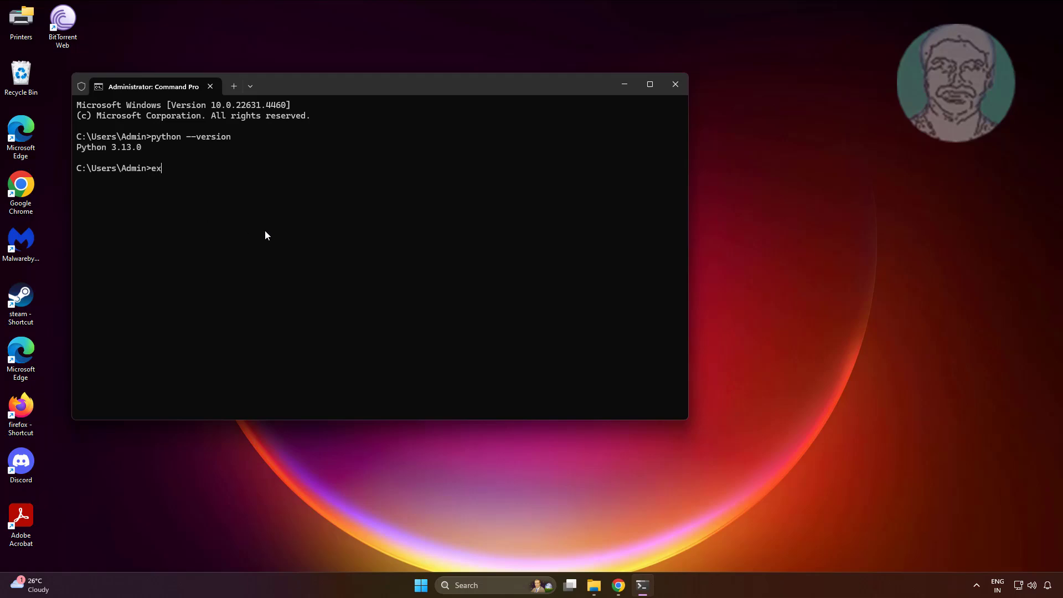
key(Return)
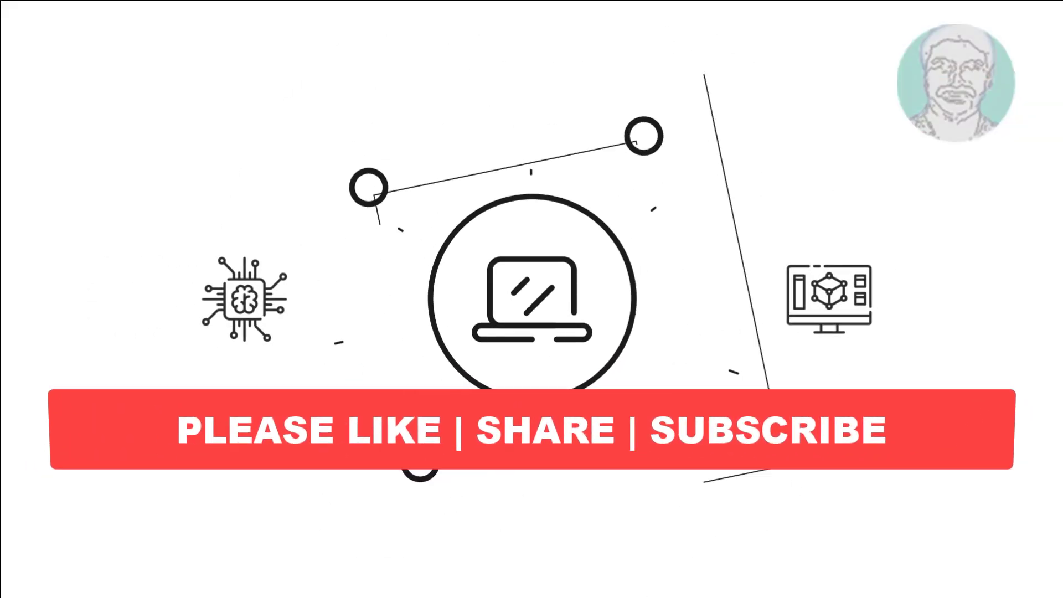